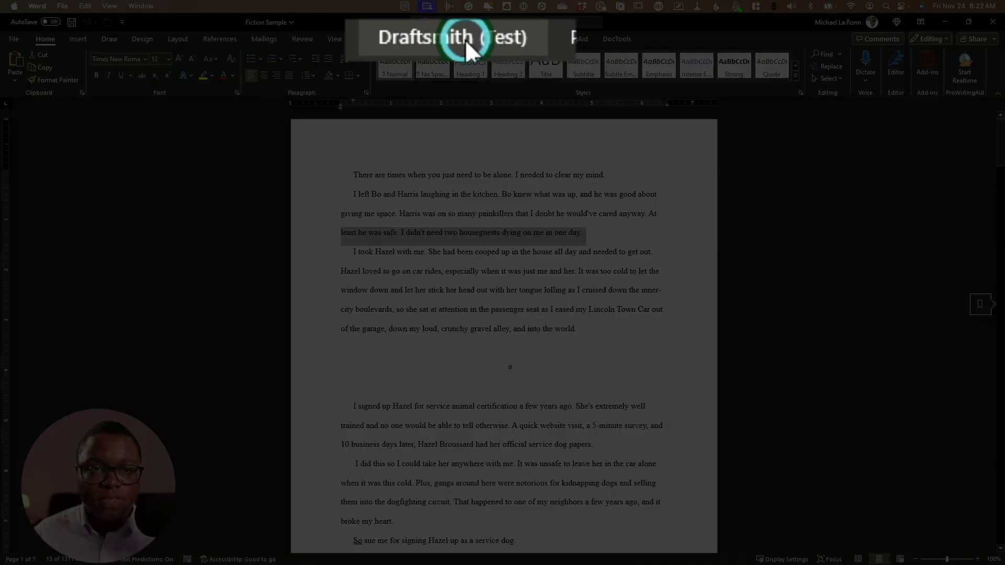
Launch Draftsmith, run the typo check on the car ride paragraph and advance to its second sentence.
click(459, 39)
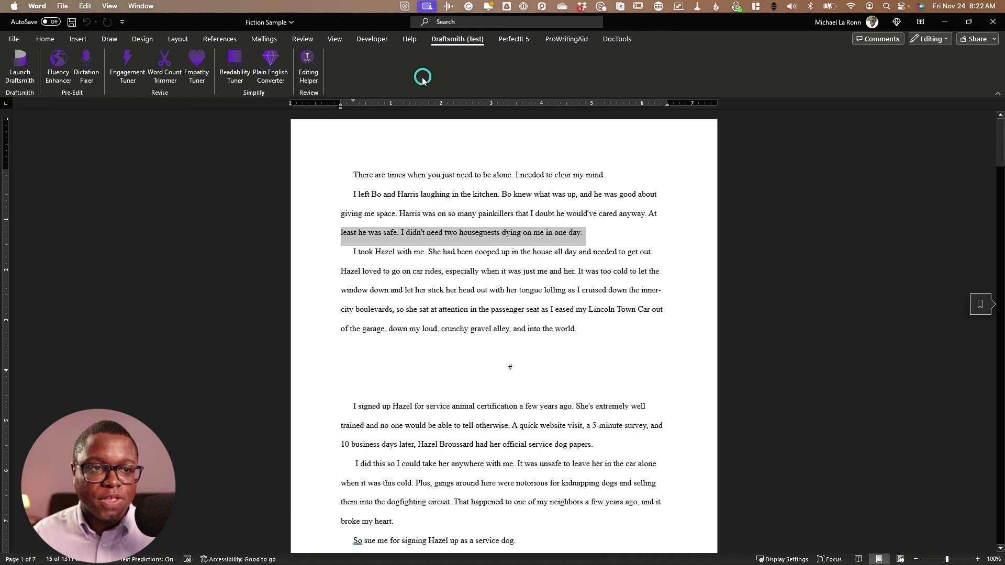
click(9, 84)
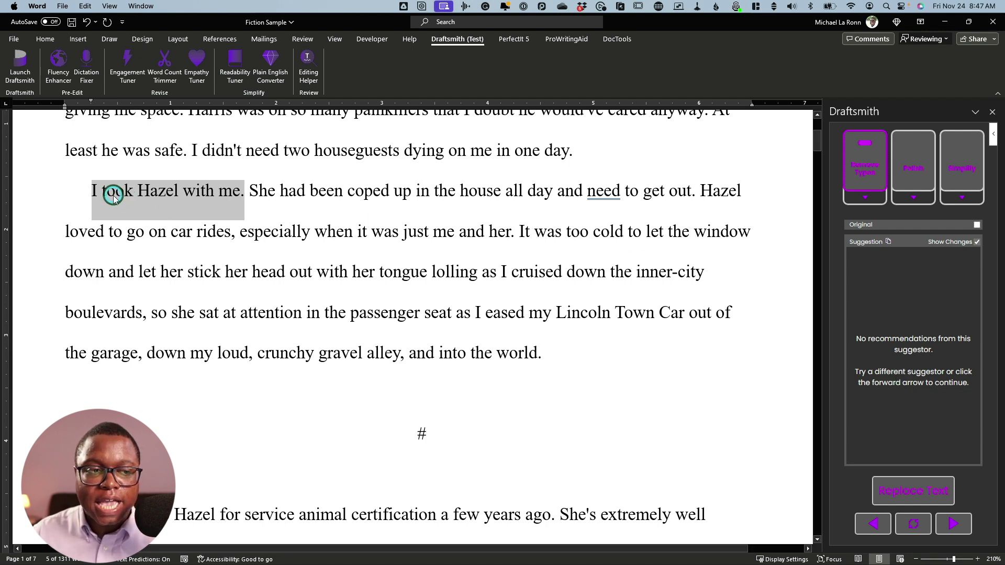
click(93, 193)
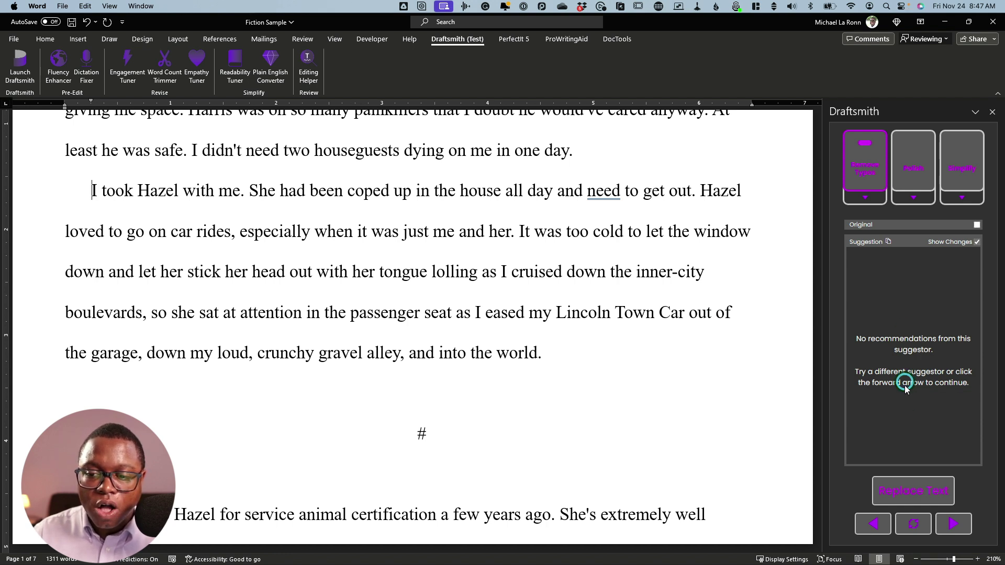
click(913, 525)
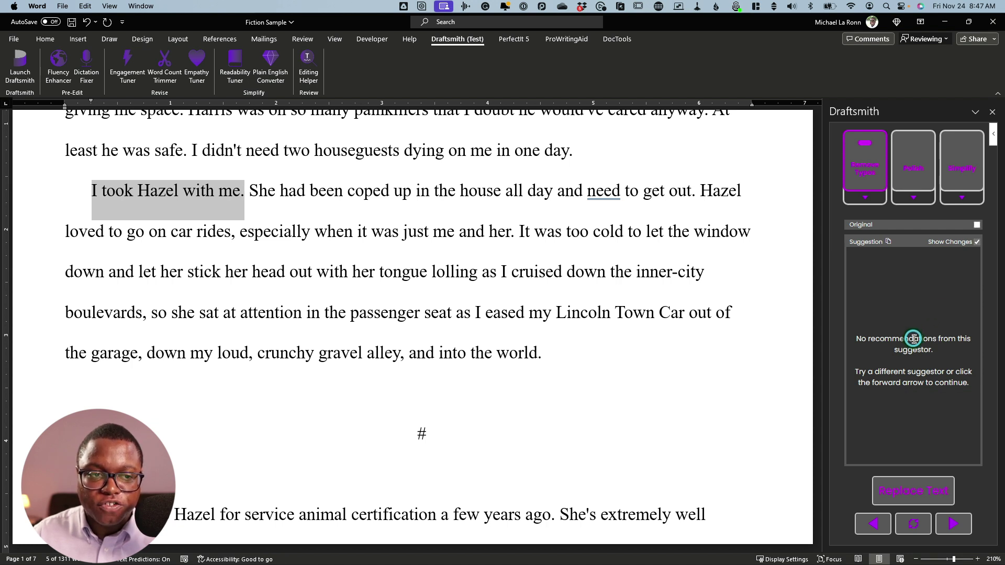
click(953, 524)
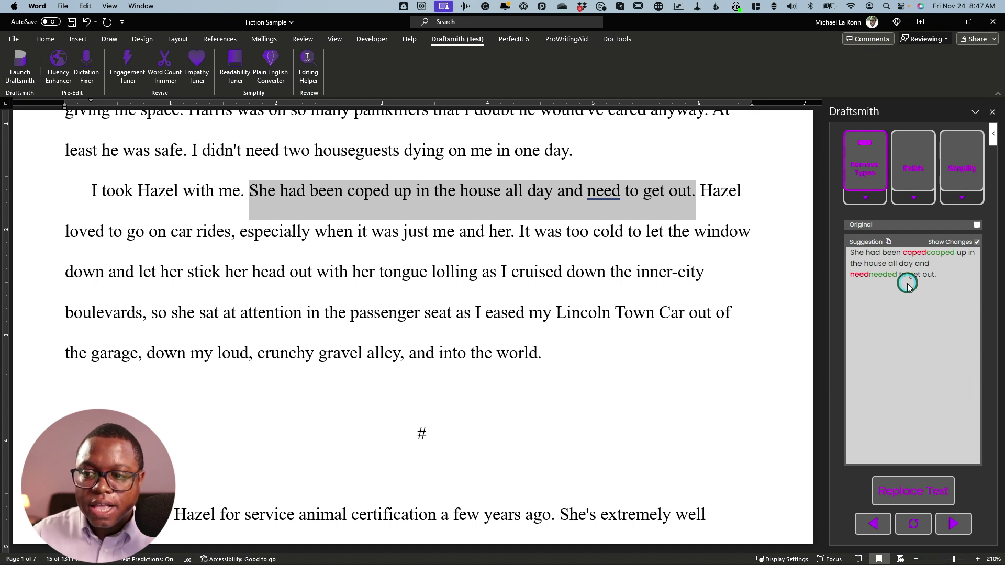
Compare the "coped up" sentence's suggestion with and without shown changes, and replace the text with the corrected "cooped" and "needed".
click(977, 242)
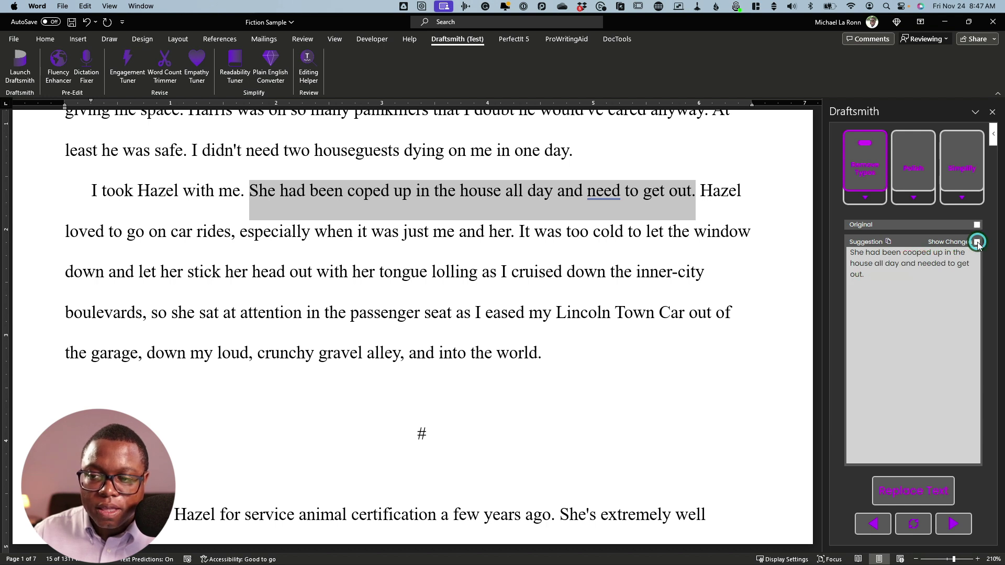
click(976, 242)
click(977, 242)
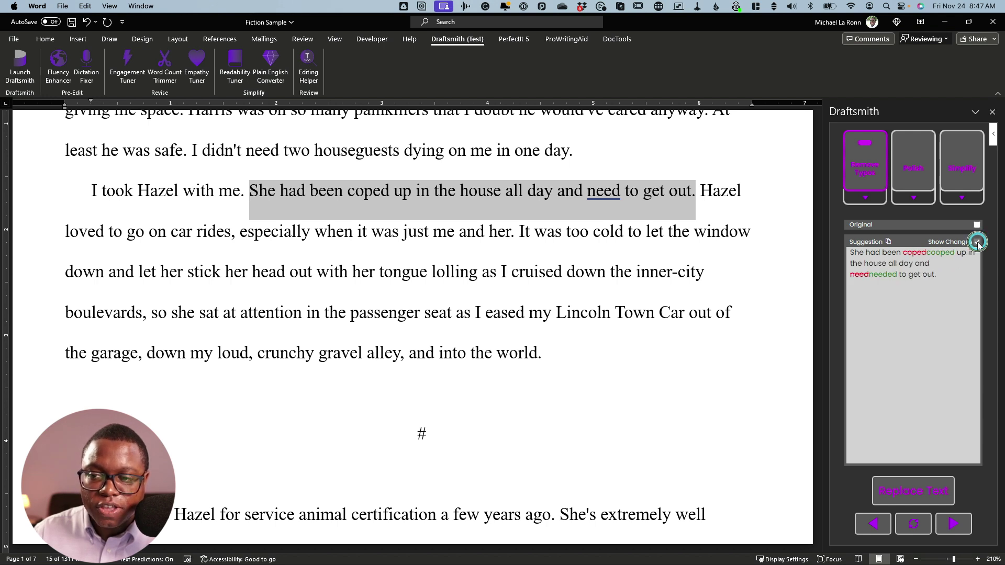
click(977, 242)
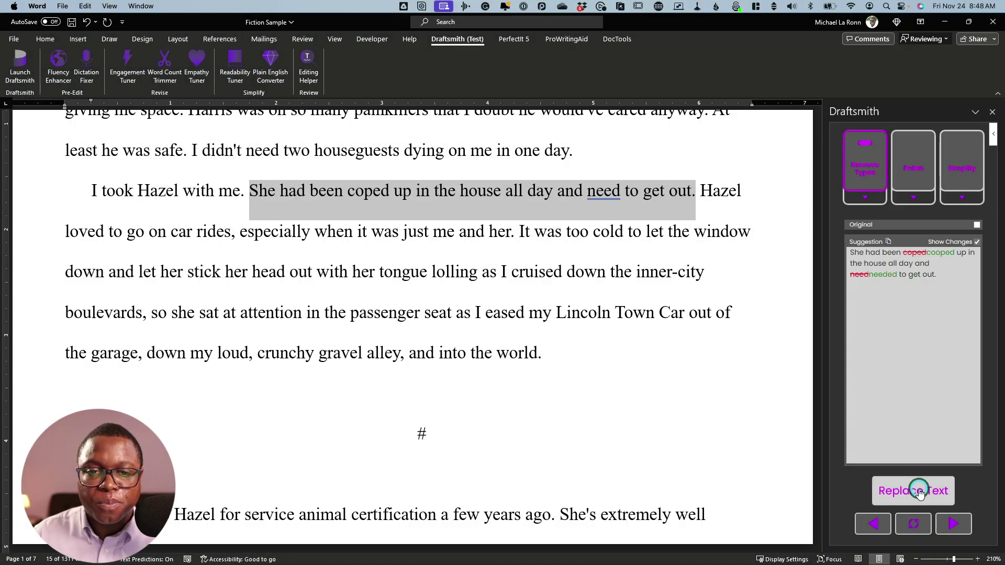
click(919, 492)
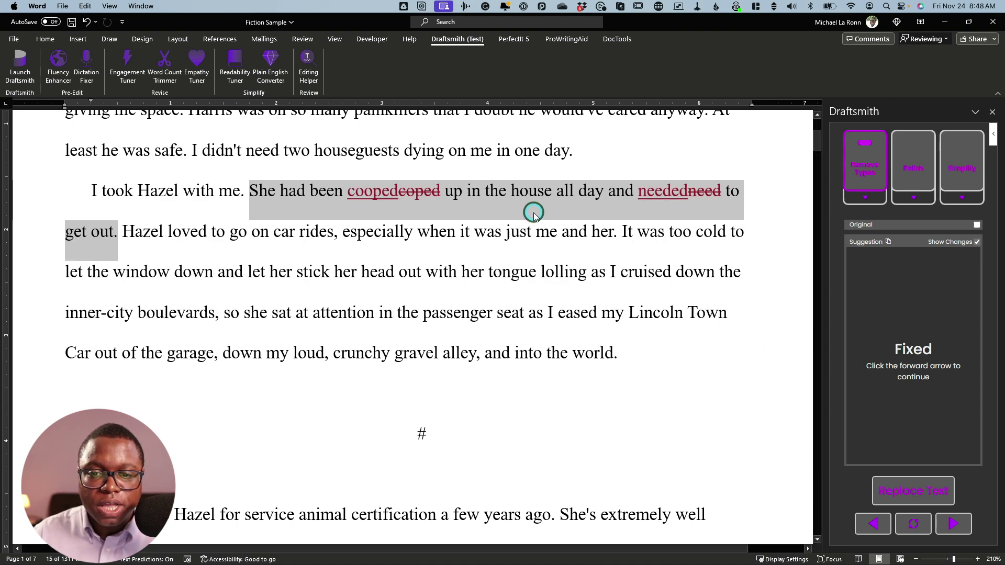
click(511, 229)
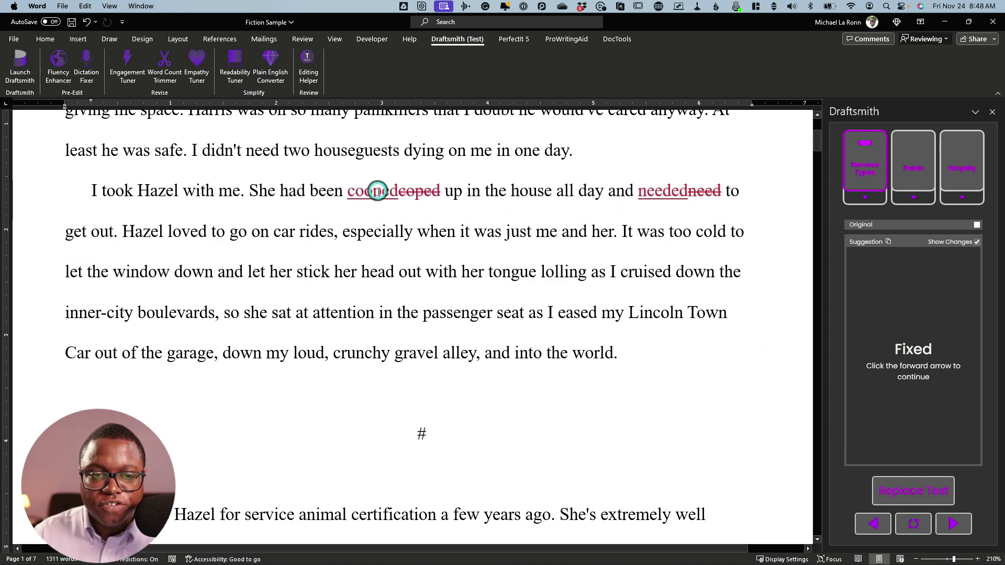
mouse_move(670, 195)
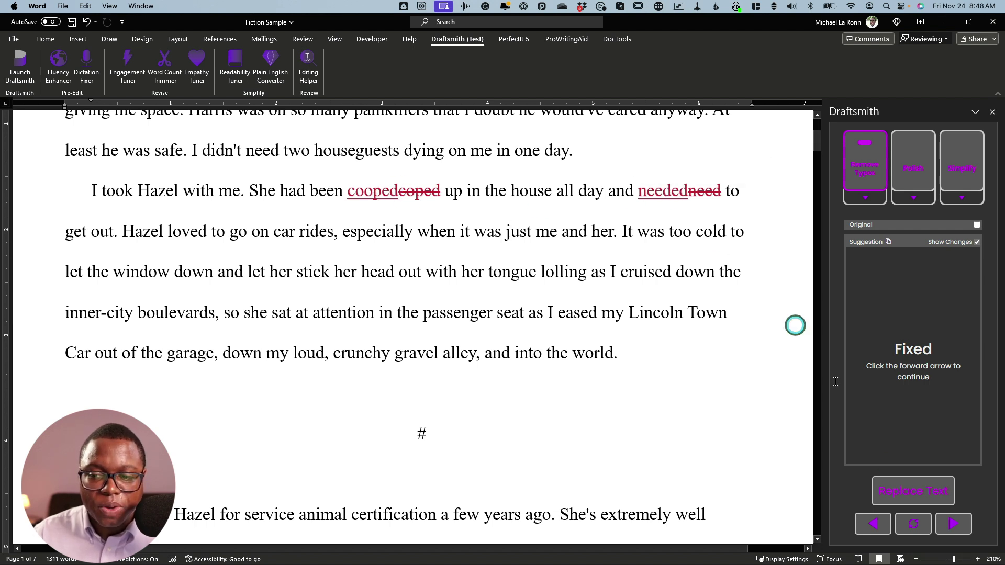
Advance to the sentence about service animal certification and replace it with the suggestion that inserts "a" before "service".
click(950, 525)
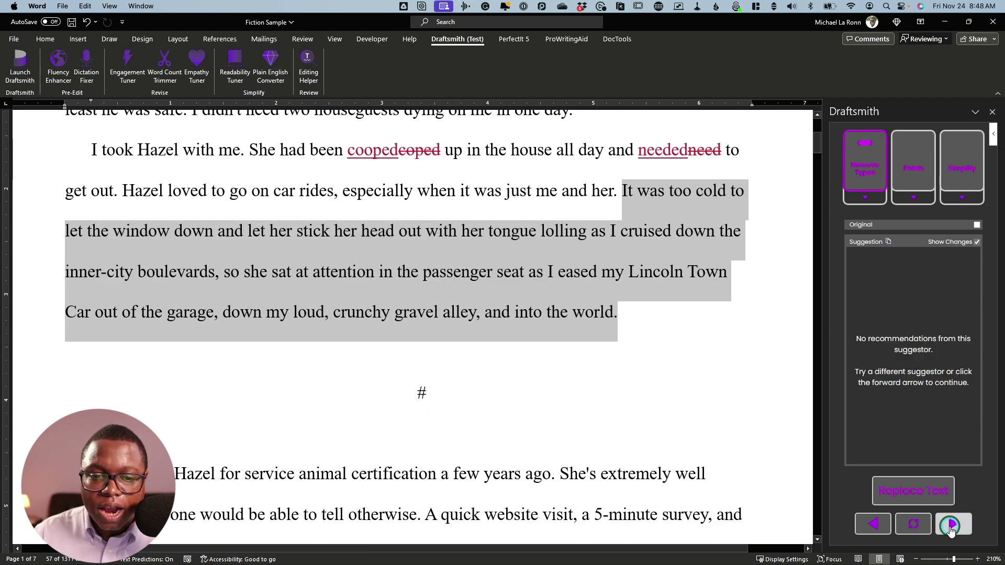
click(950, 525)
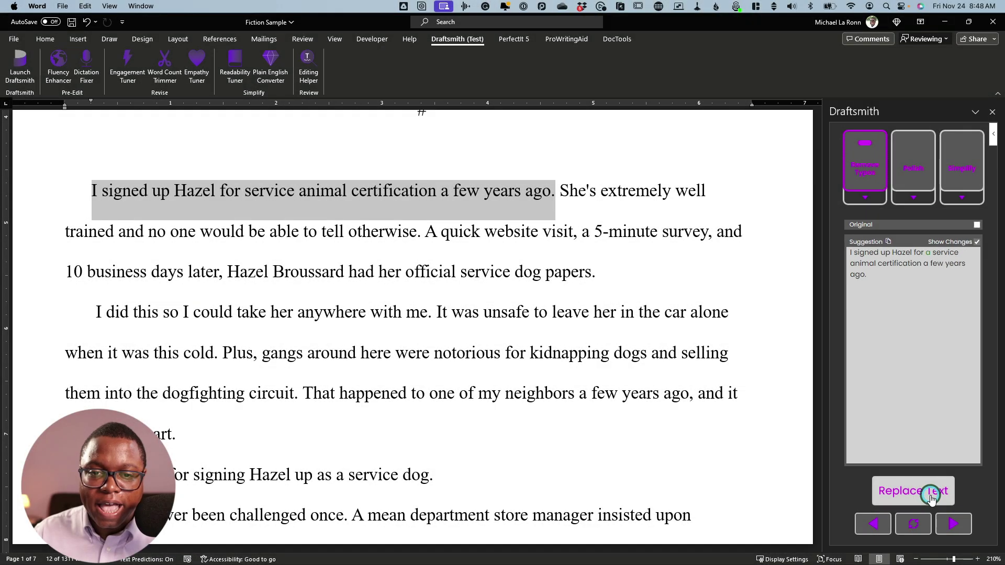
click(924, 490)
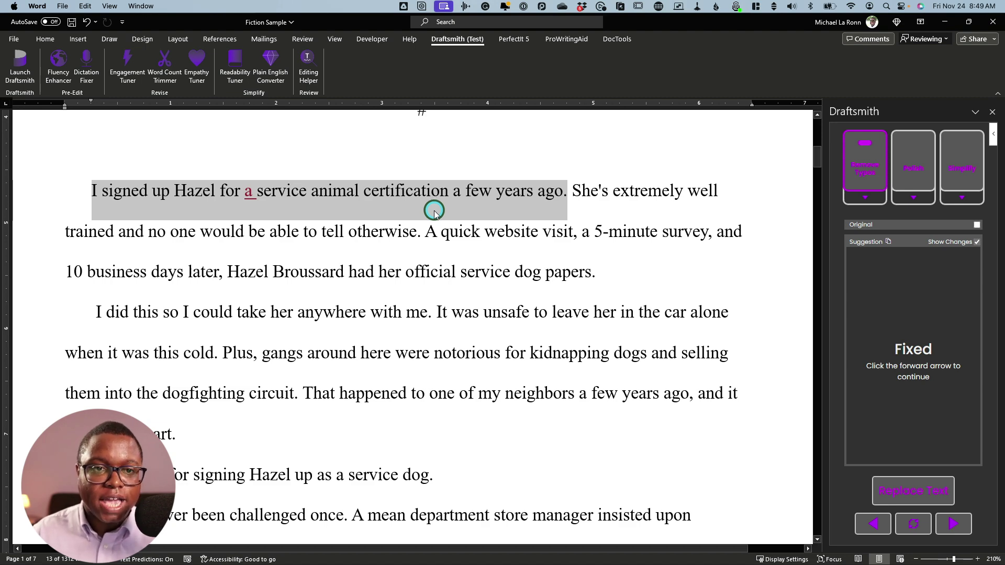
Check the "Our first stop was" sentence for typos and apply the suggestion that capitalizes "Central Library".
click(953, 524)
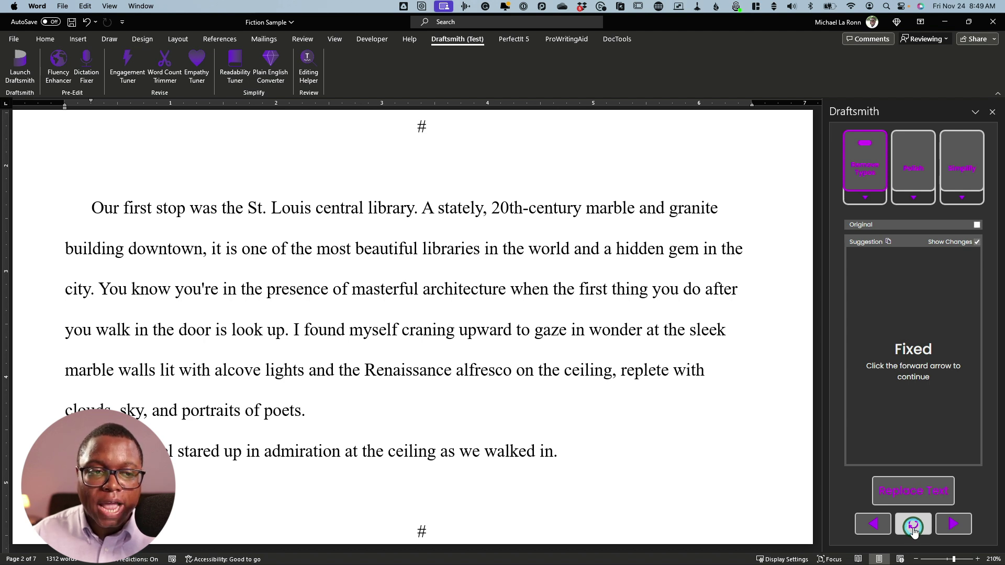
click(912, 526)
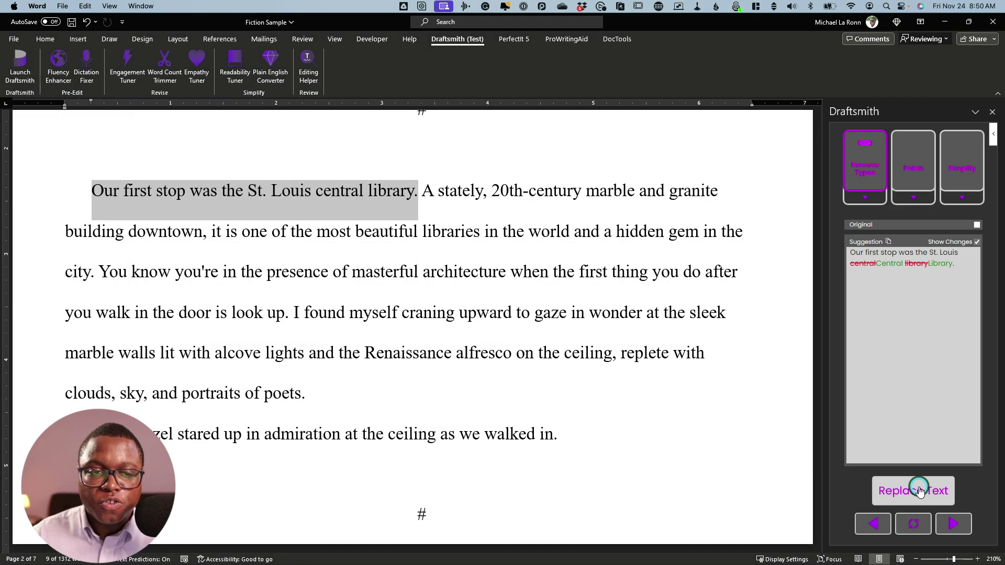
click(919, 491)
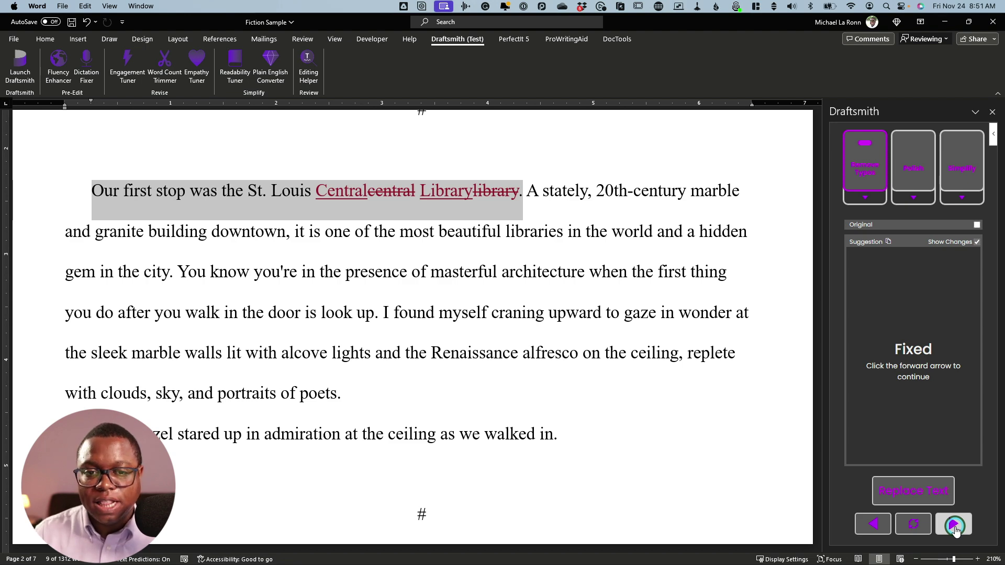
click(953, 525)
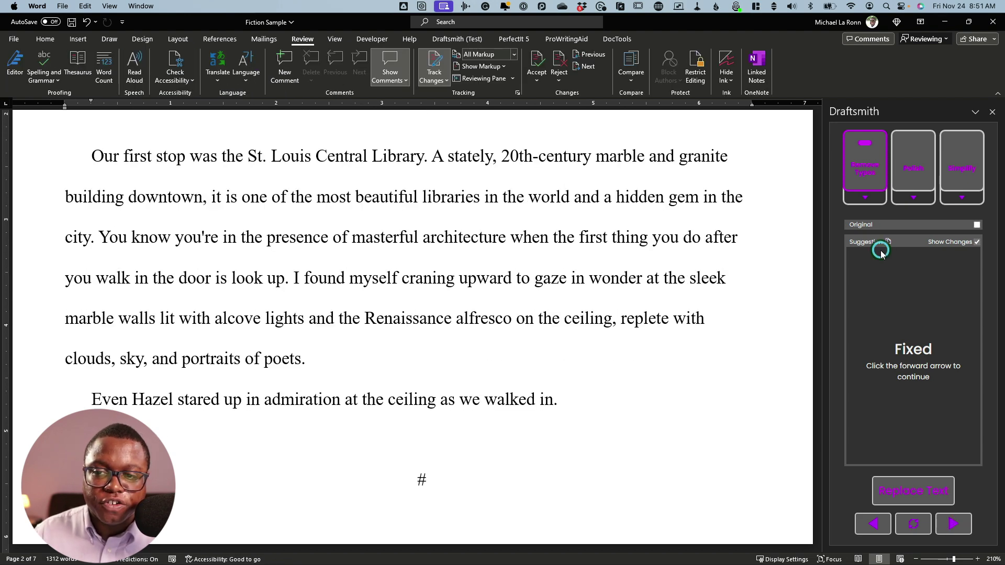
Generate a Redraft suggestion from the Line Edit suggestors for the "Our first stop was" sentence.
click(866, 199)
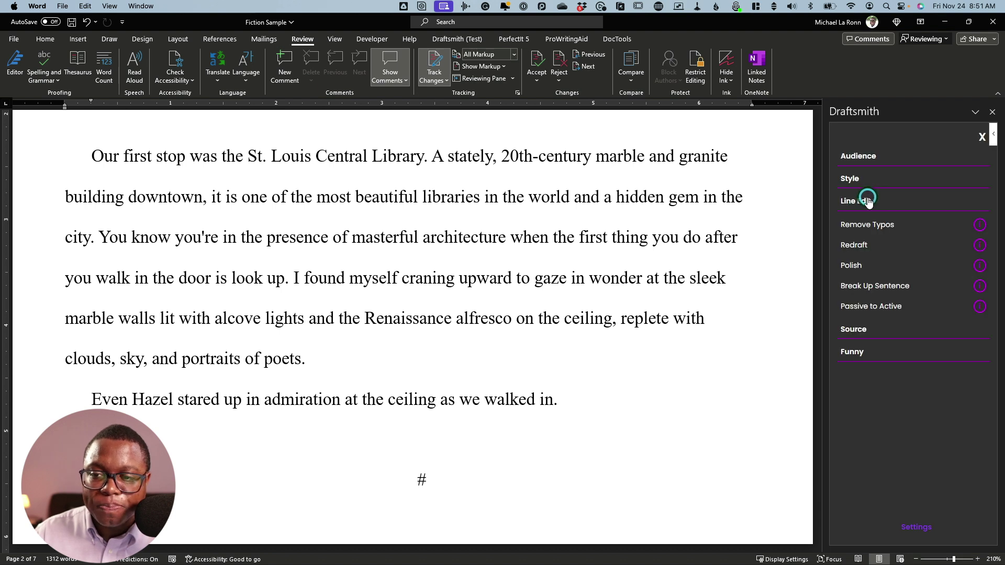
click(878, 246)
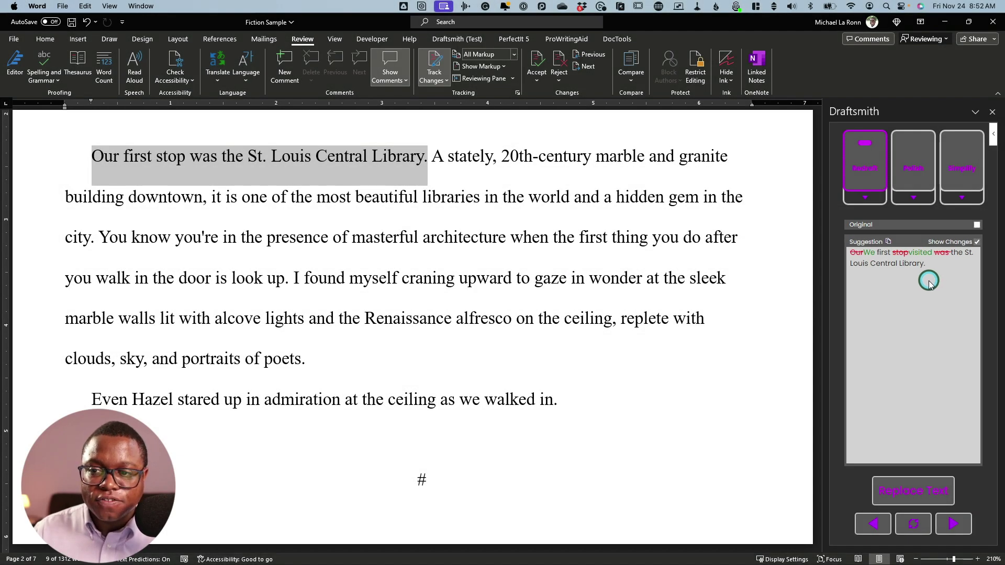
Run Break Up Sentence on the "I found myself craning upward" sentence and replace it with the split version.
click(863, 201)
click(510, 192)
click(437, 192)
click(890, 285)
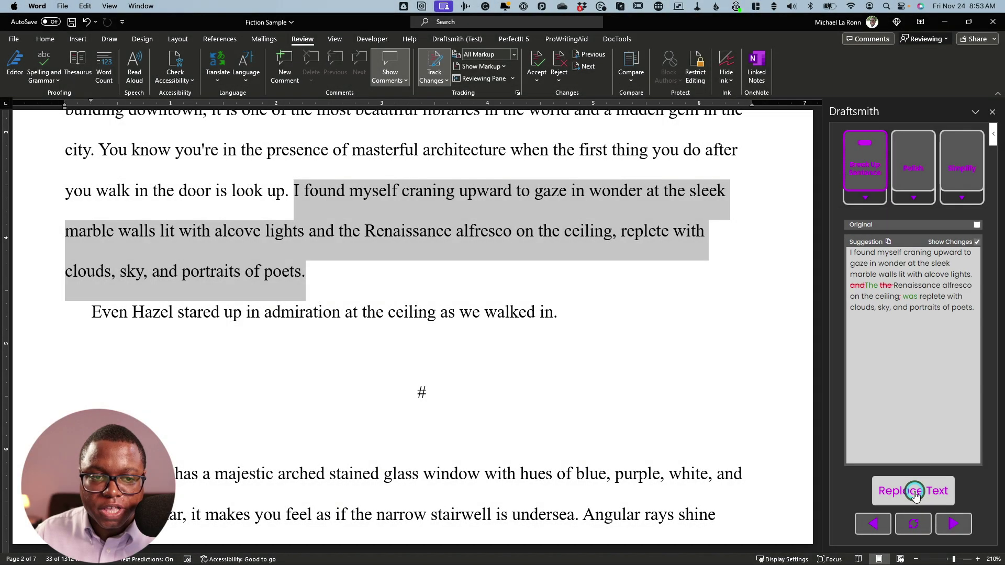
click(913, 490)
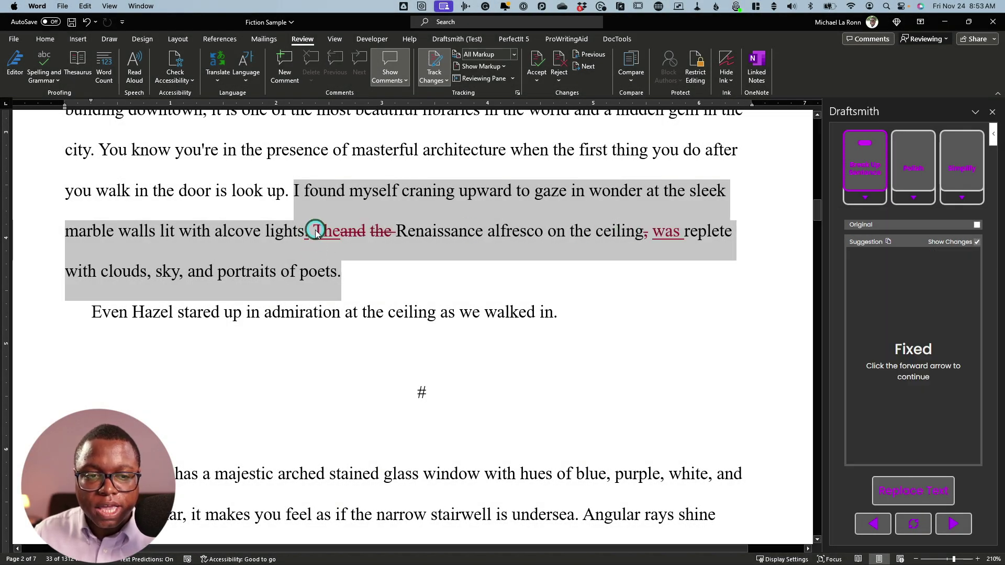
mouse_move(319, 239)
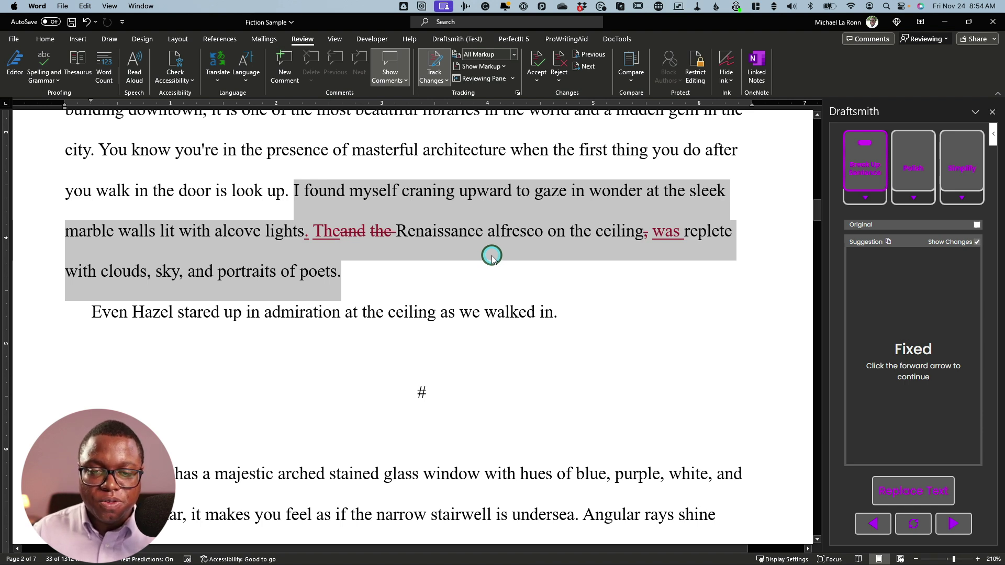
Generate a Passive to Active suggestion for the sentence about the library's stained glass window.
click(866, 198)
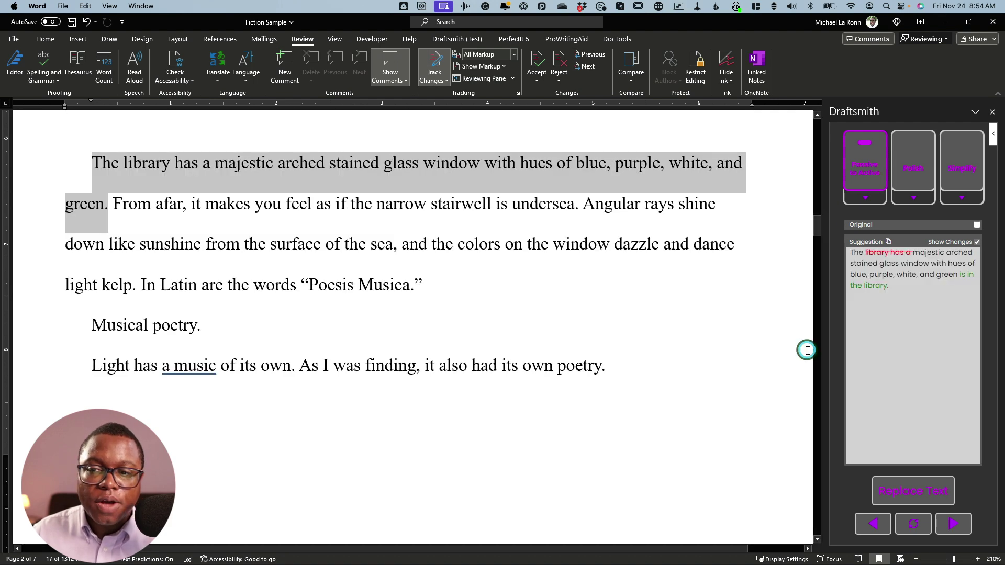
click(867, 198)
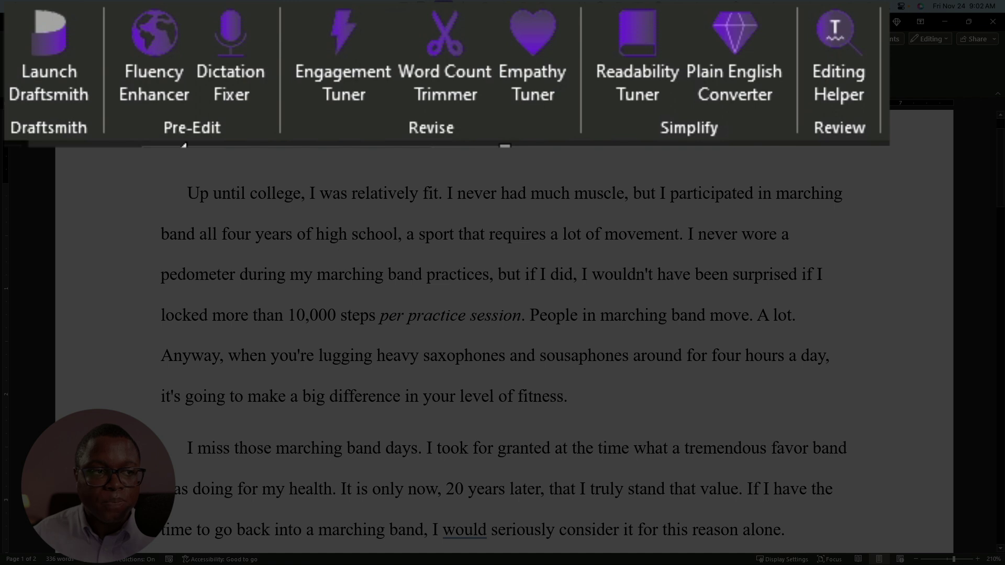
Run the Readability Tuner on the opening sentence of the Nonfiction Sample document.
click(166, 71)
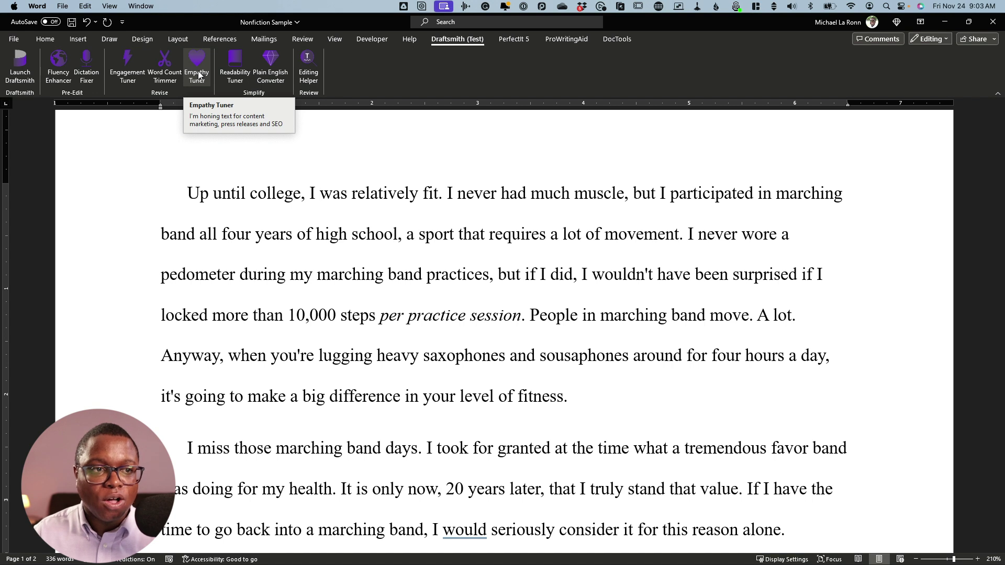
click(230, 73)
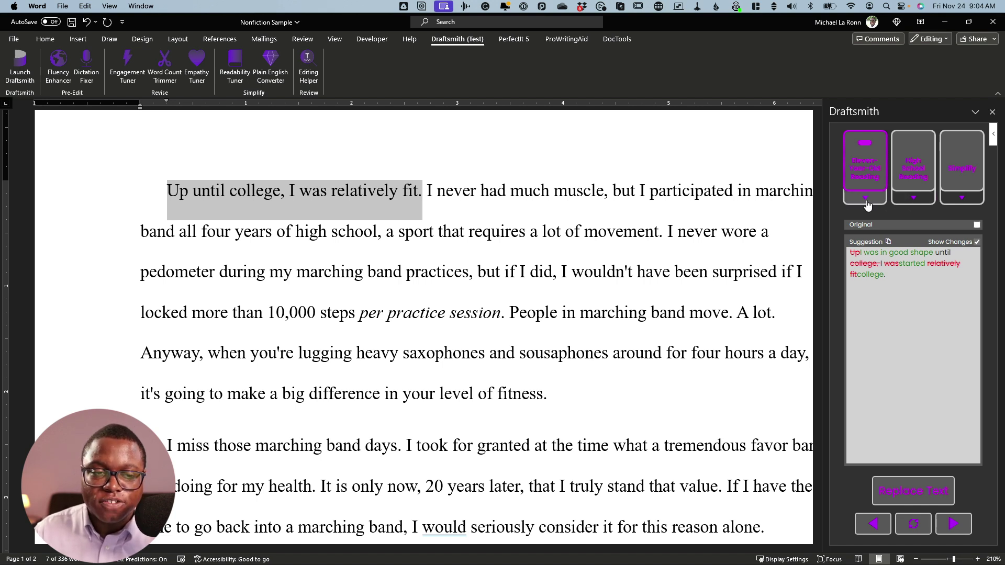
Switch to the Funny suggestor Tolkien Reading Day and advance to the second sentence, about marching band, for its suggestion.
click(867, 204)
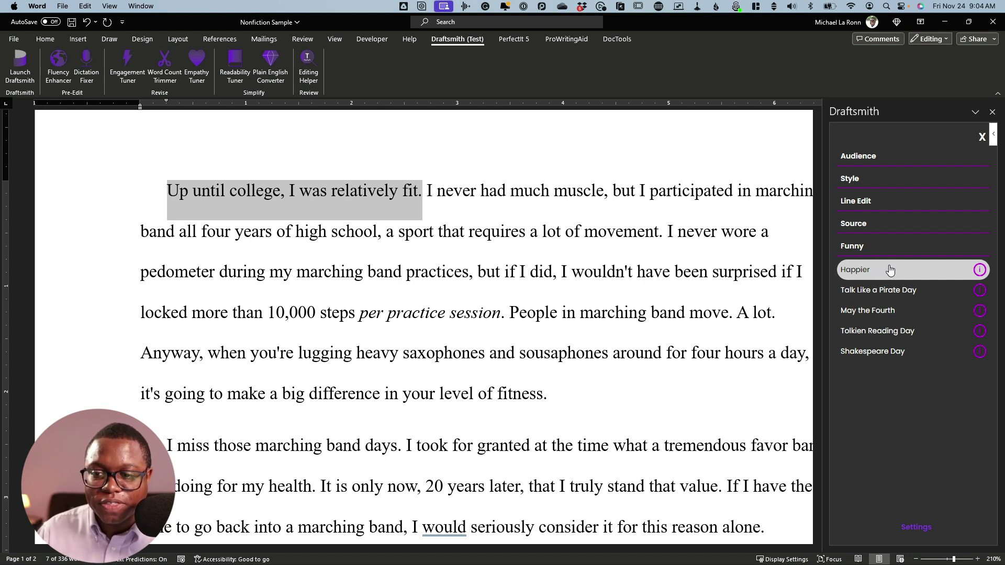
click(870, 291)
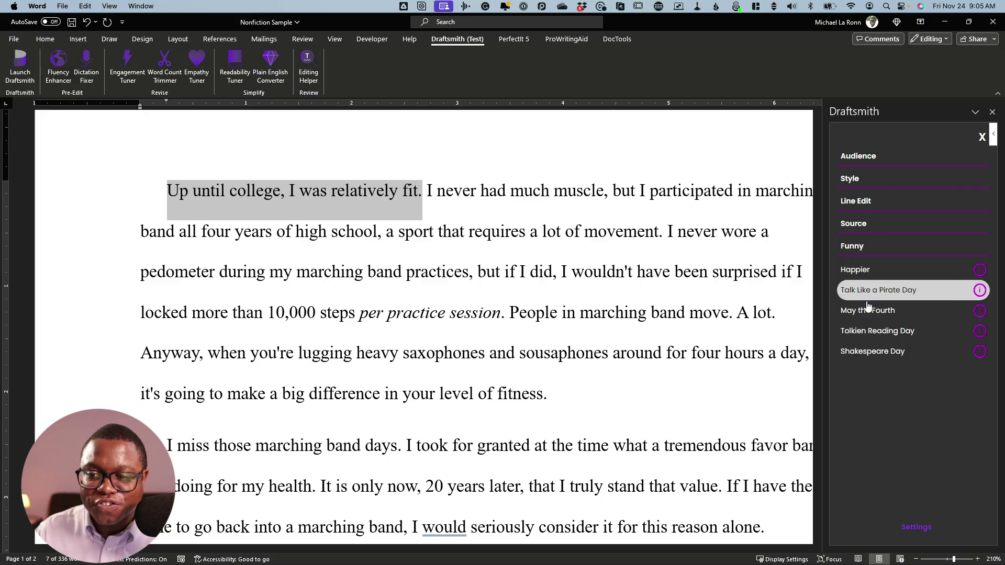
click(867, 332)
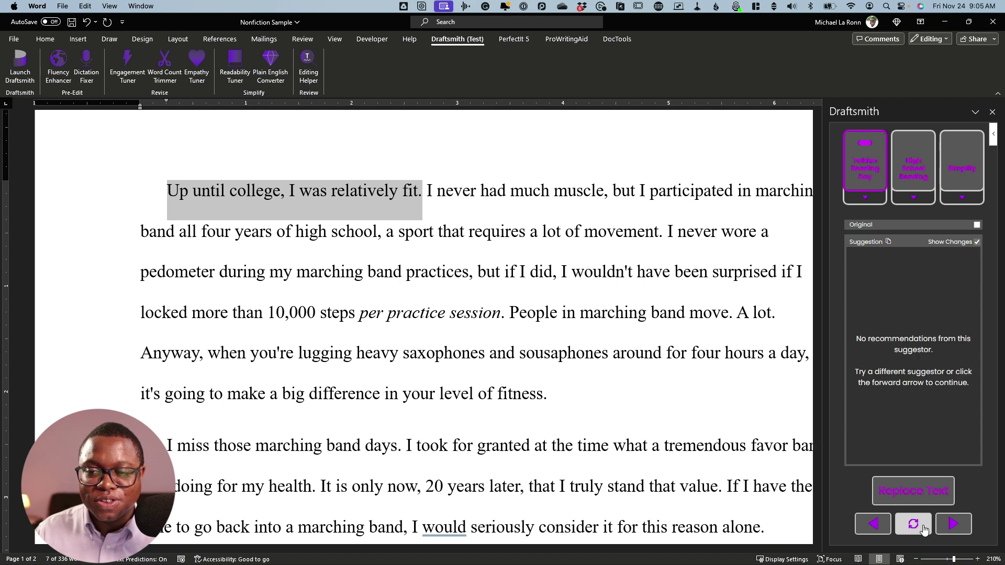
click(953, 524)
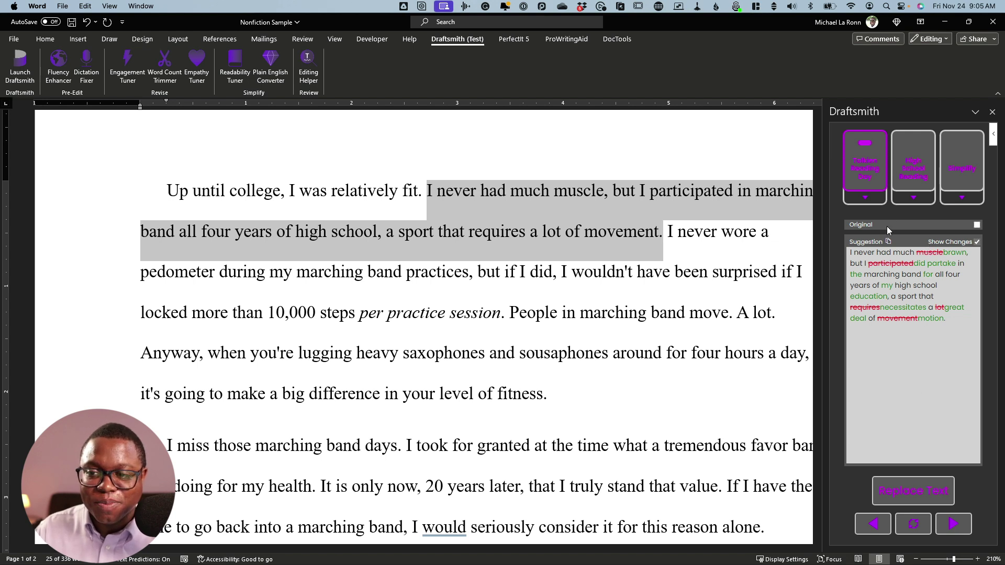
Look over the Funny suggestors down to Shakespeare Day, and close Draftsmith to return to the document.
click(872, 202)
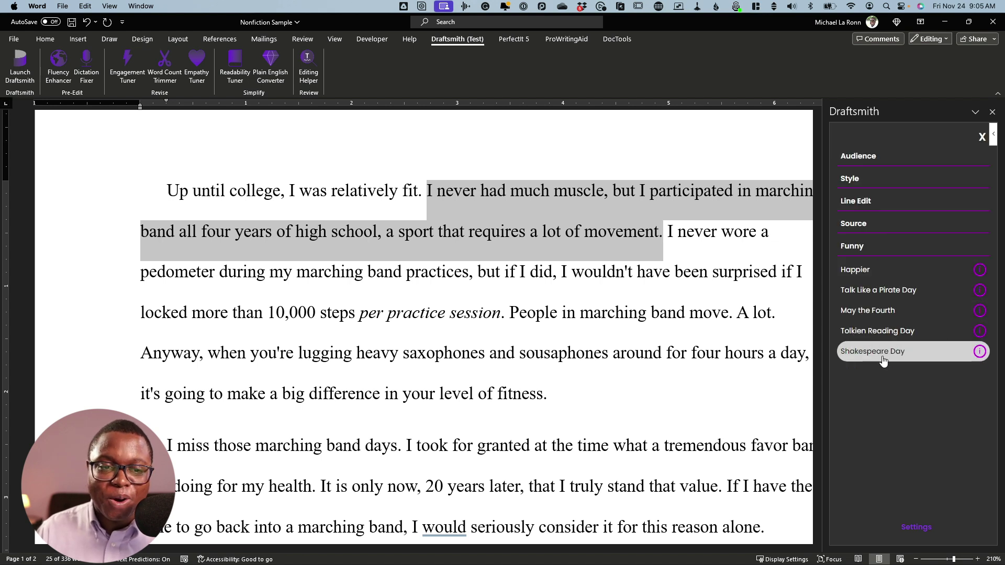
click(982, 138)
click(293, 245)
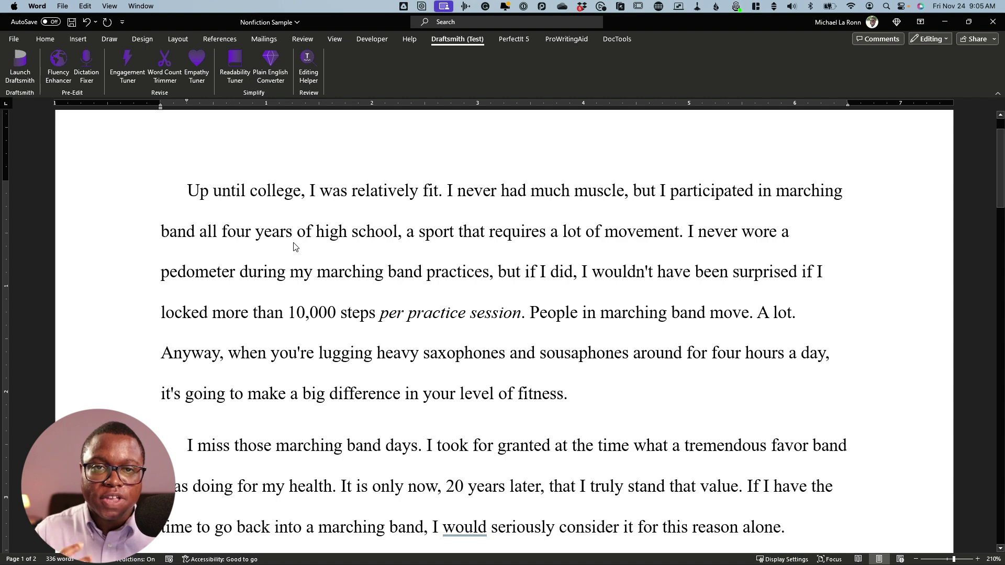